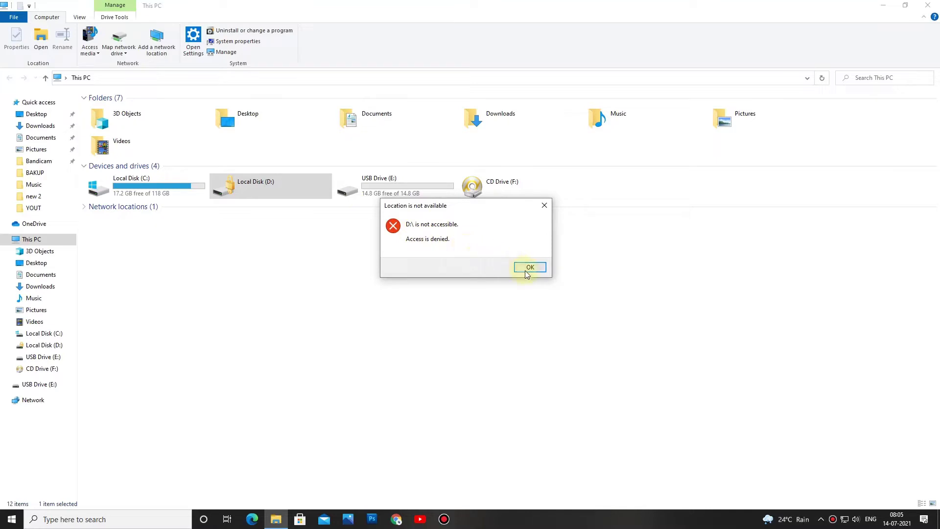
Step: Dismiss the access error and request unlocking of Local Disk (D:)
click(529, 266)
right_click(265, 191)
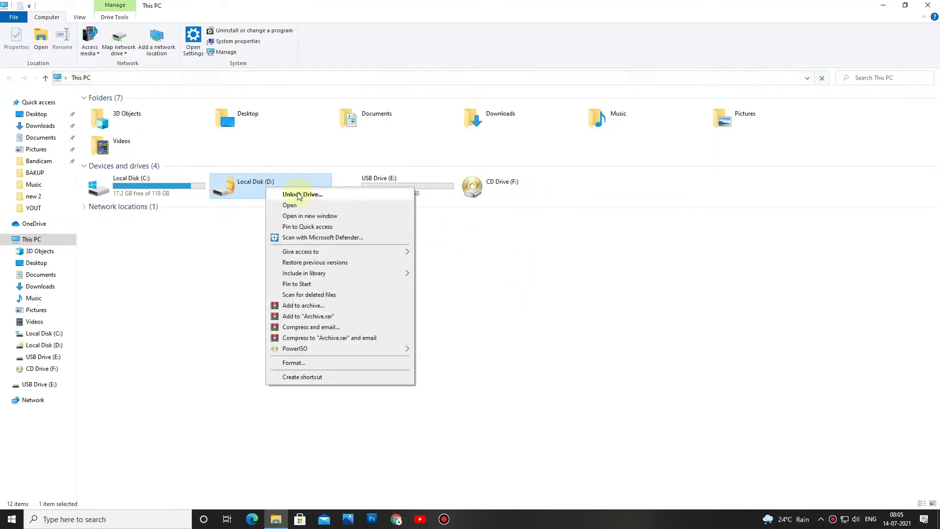
click(316, 195)
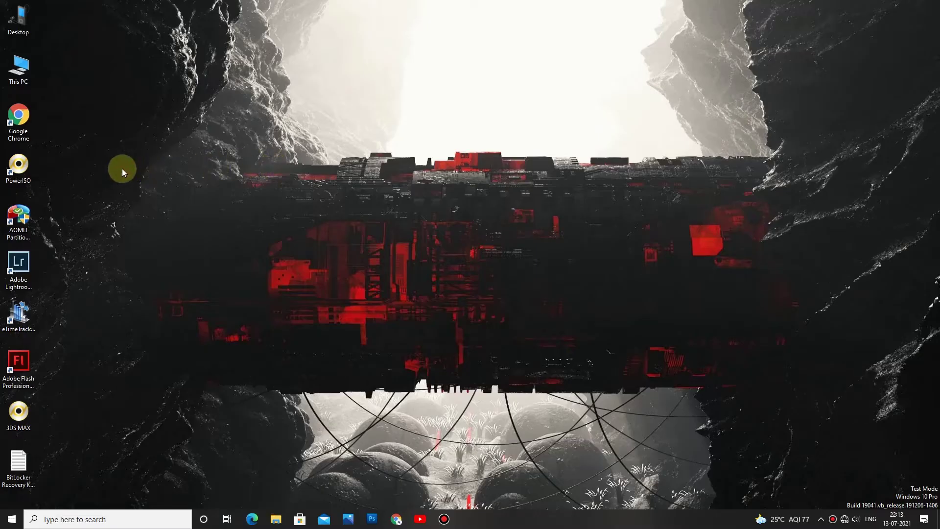
Step: Open Local Disk (D:) from This PC to examine its contents, and close the window
right_click(24, 65)
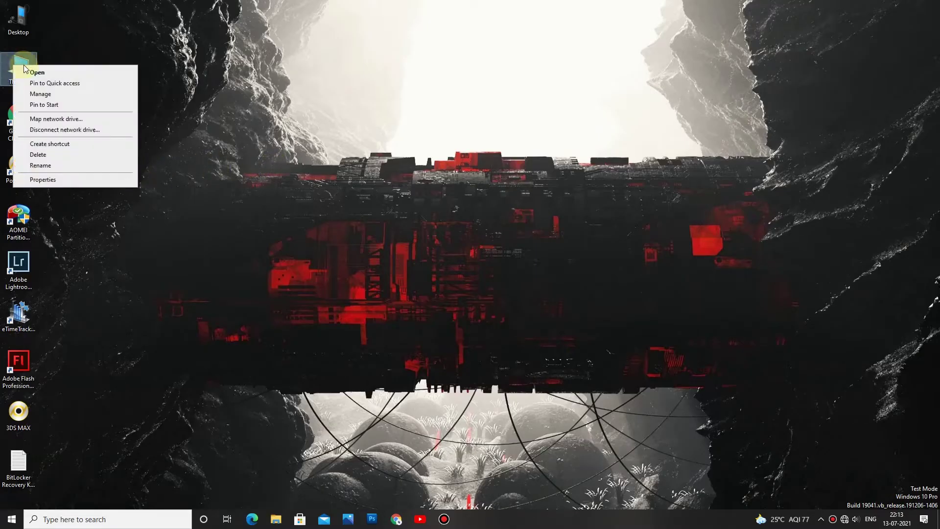
click(38, 72)
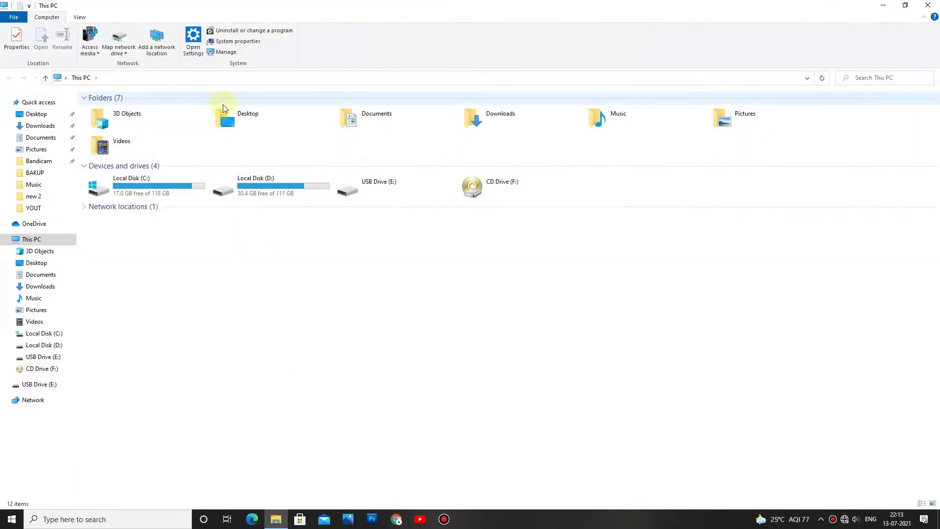
click(273, 178)
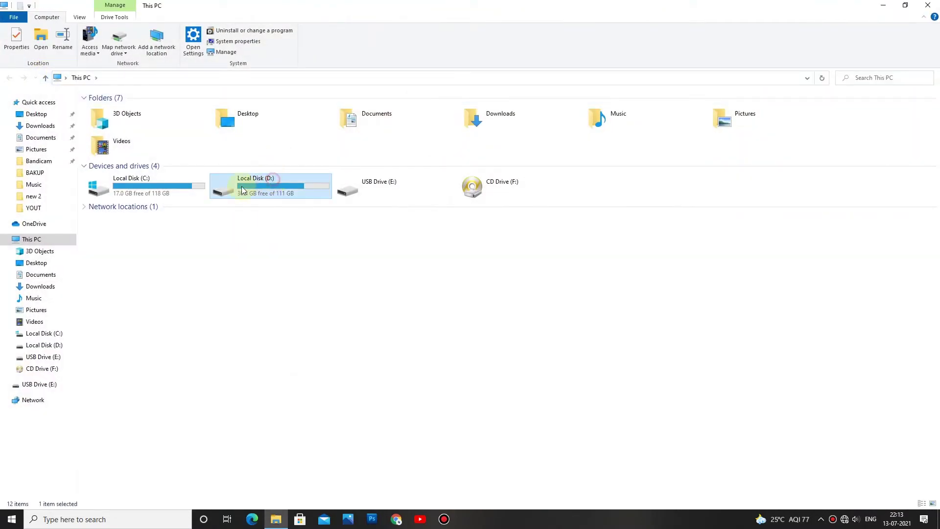
right_click(266, 188)
click(289, 195)
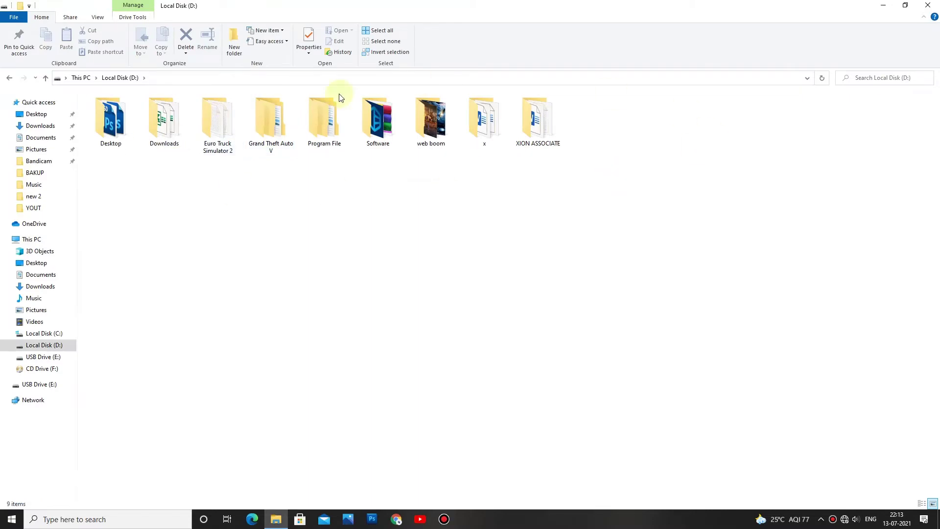
click(929, 5)
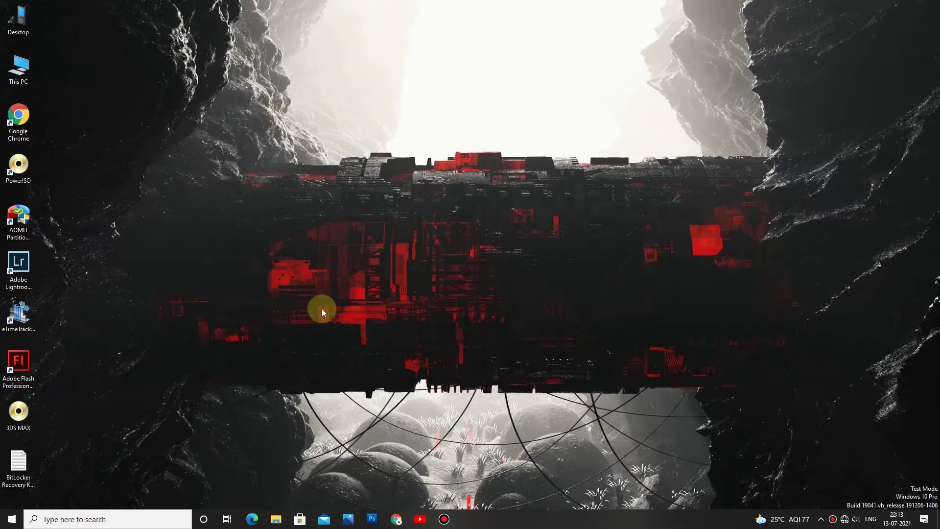
Step: Find and open the Control Panel, maximize it, and go to BitLocker Drive Encryption
click(134, 517)
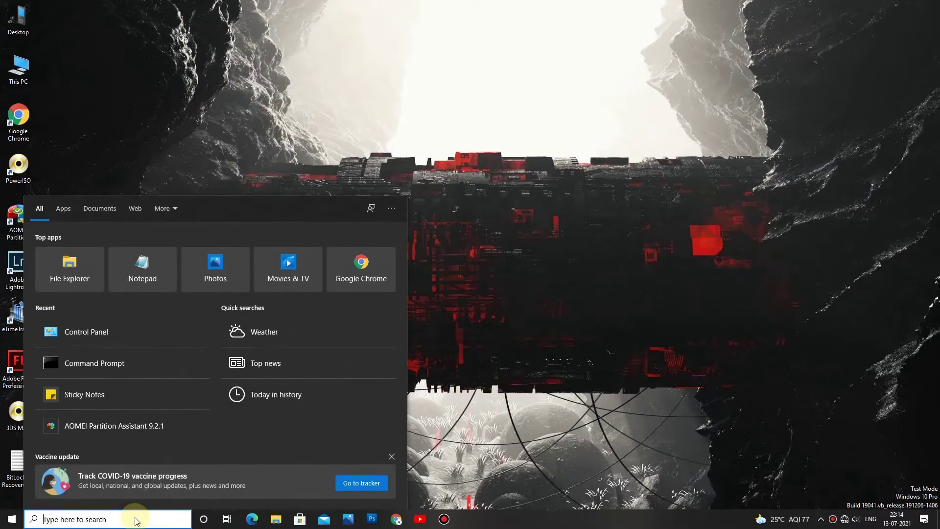
text(co)
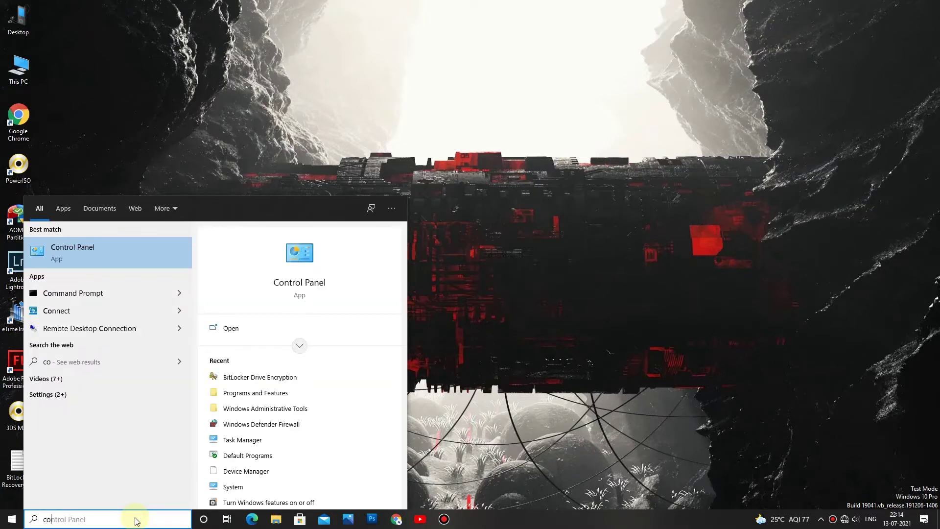
text(ntroll)
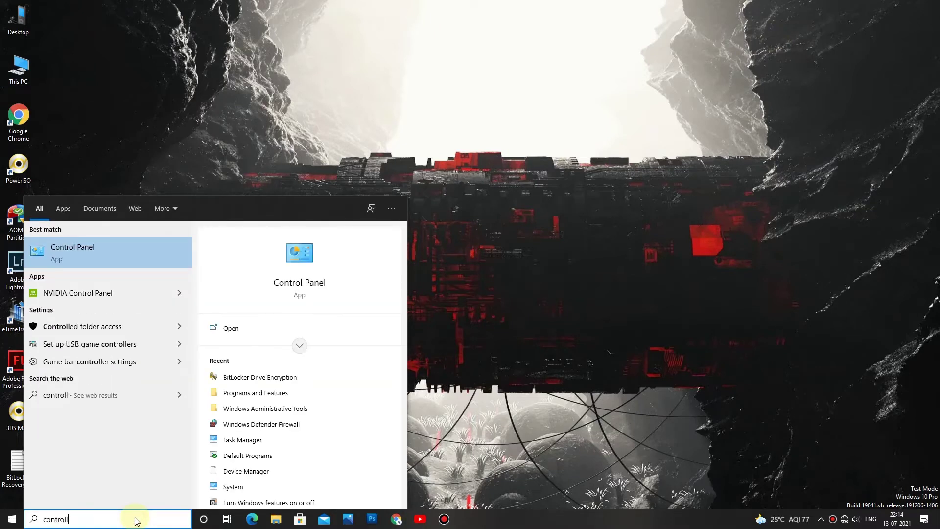
text( panel)
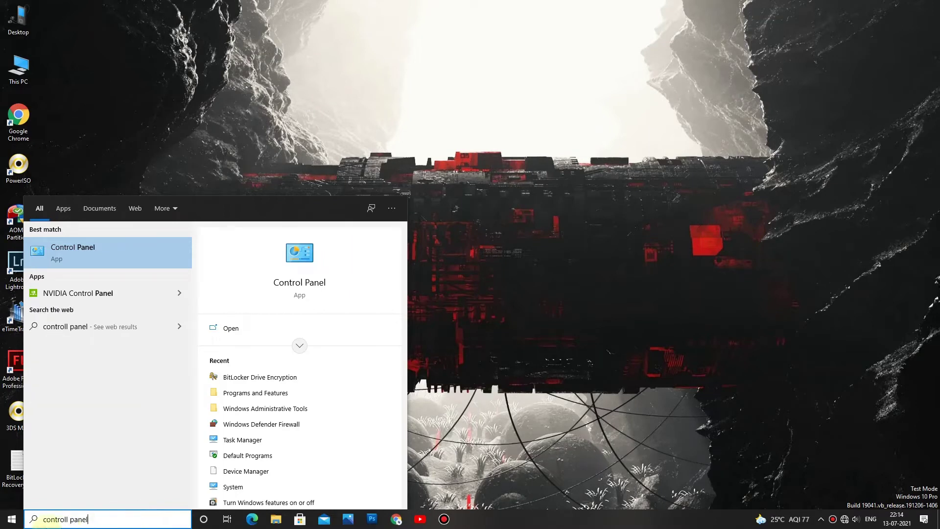
click(84, 248)
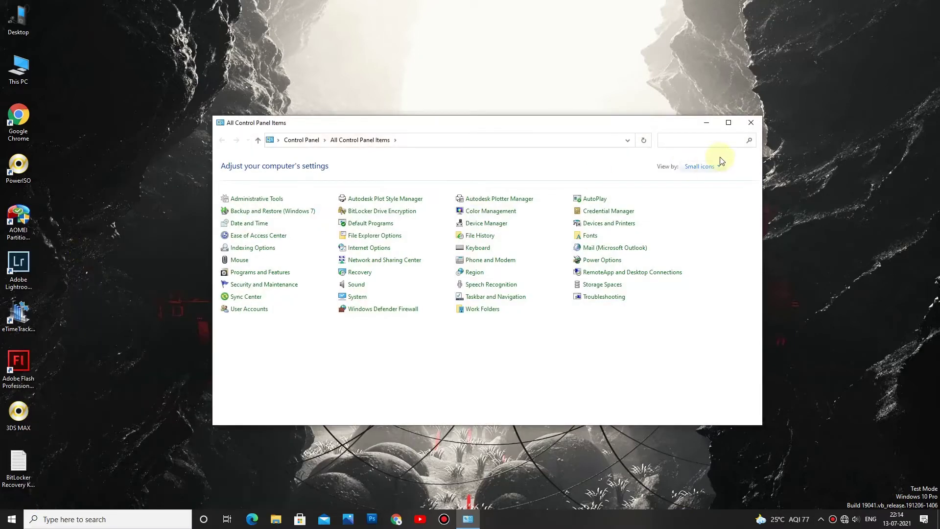
click(728, 123)
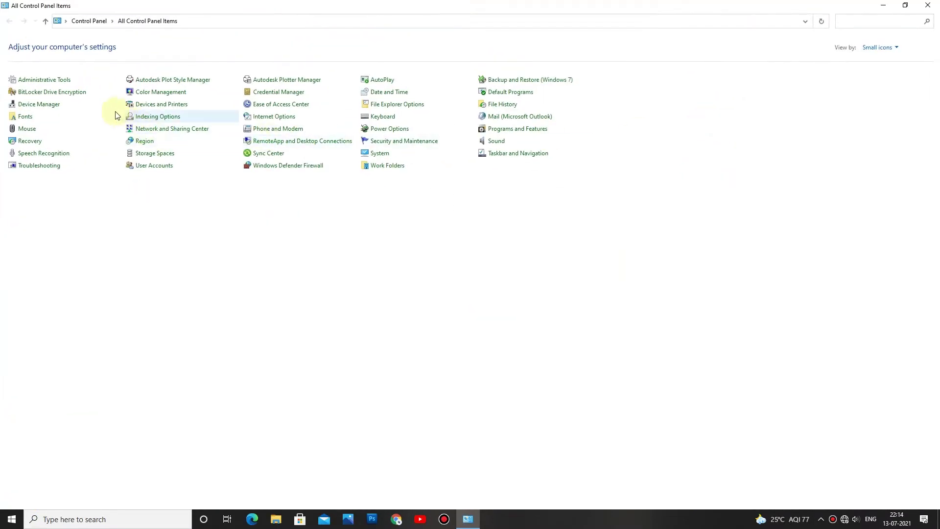
click(68, 93)
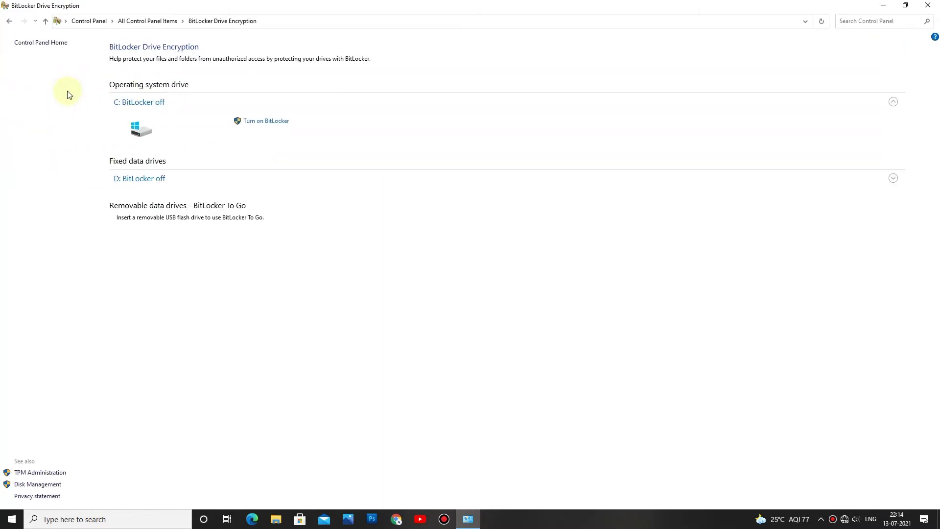
Step: Turn on BitLocker for drive D: with password unlocking, and enter and re-enter the drive password
click(136, 179)
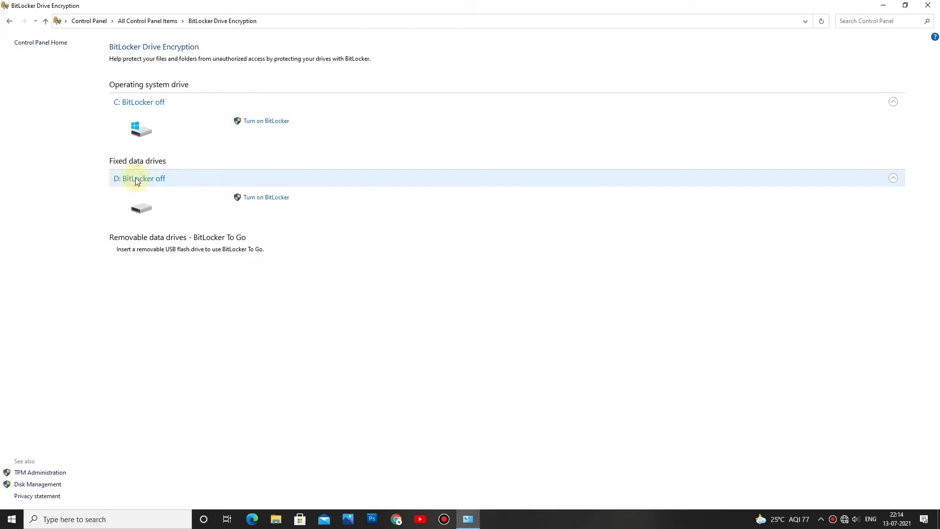
click(259, 199)
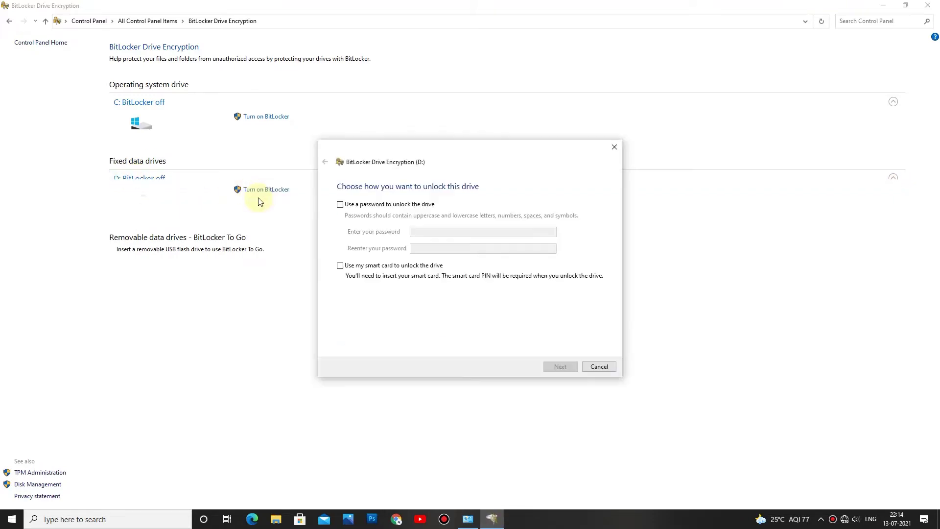
click(364, 206)
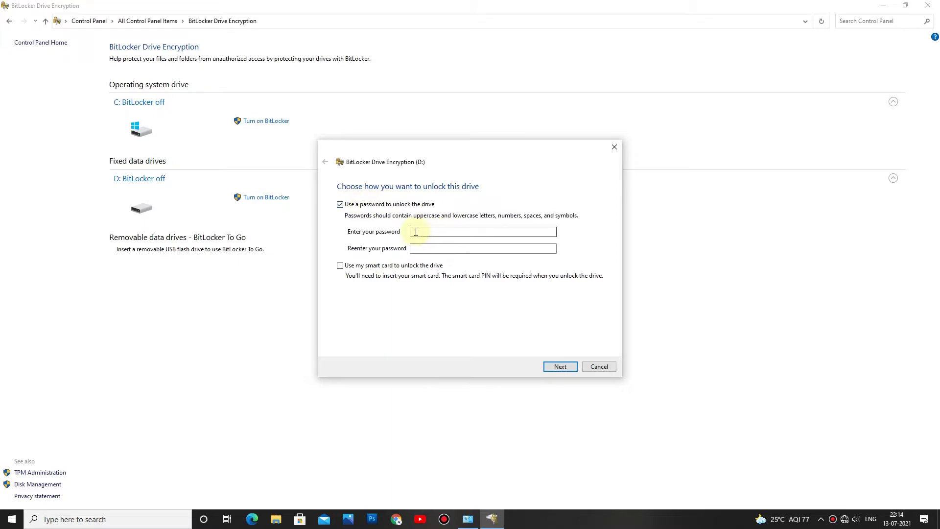
click(432, 231)
click(430, 248)
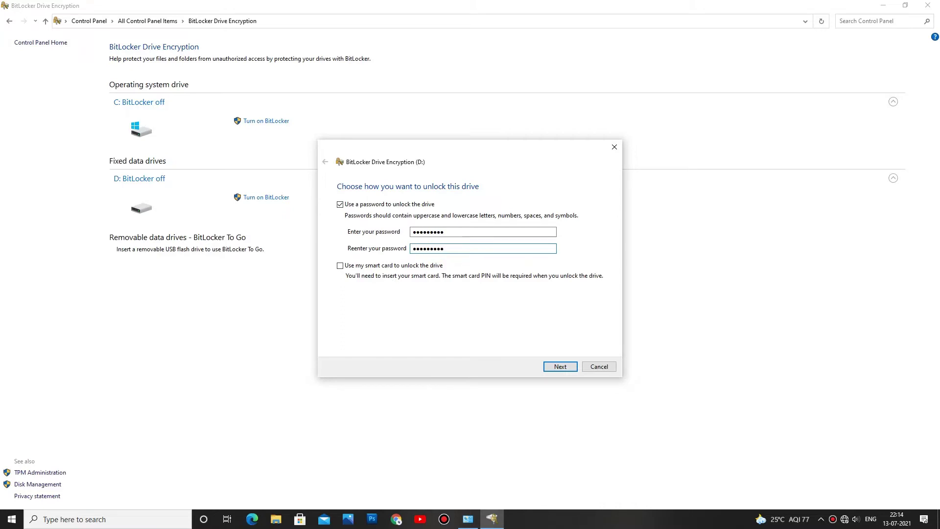
click(559, 366)
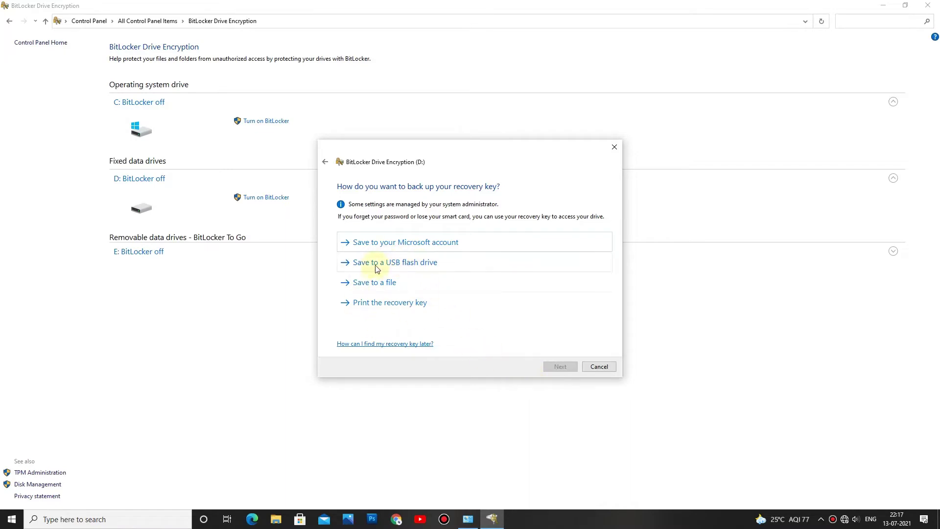
Step: Back up the recovery key to USB Drive (E:) and to a text file on the Desktop, and continue
click(417, 263)
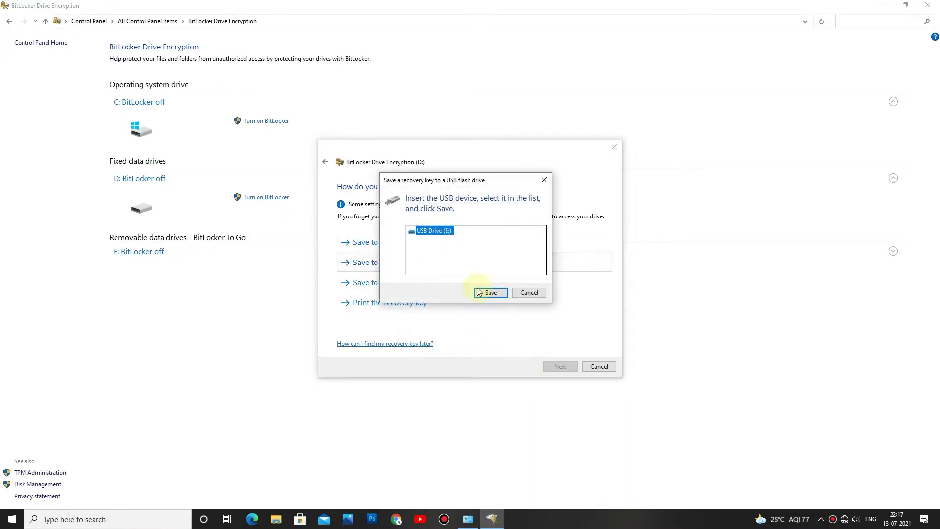
click(491, 293)
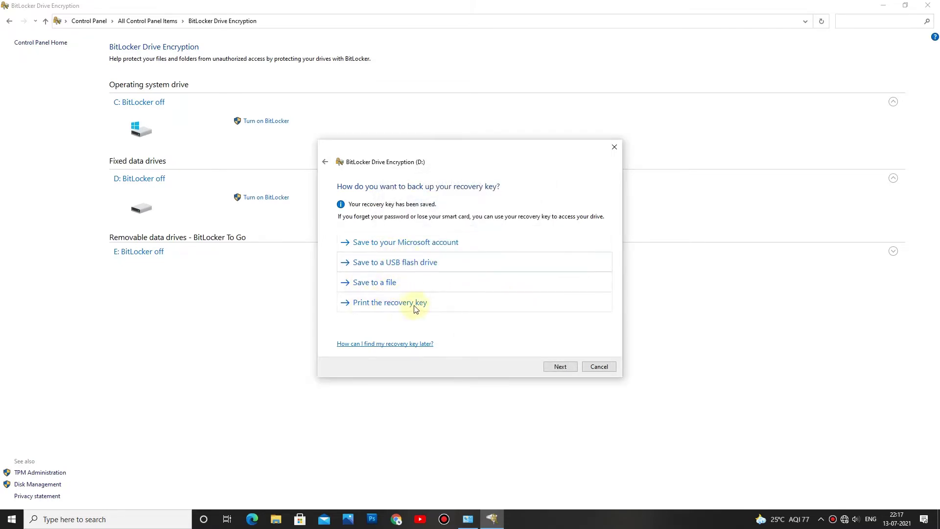
click(383, 287)
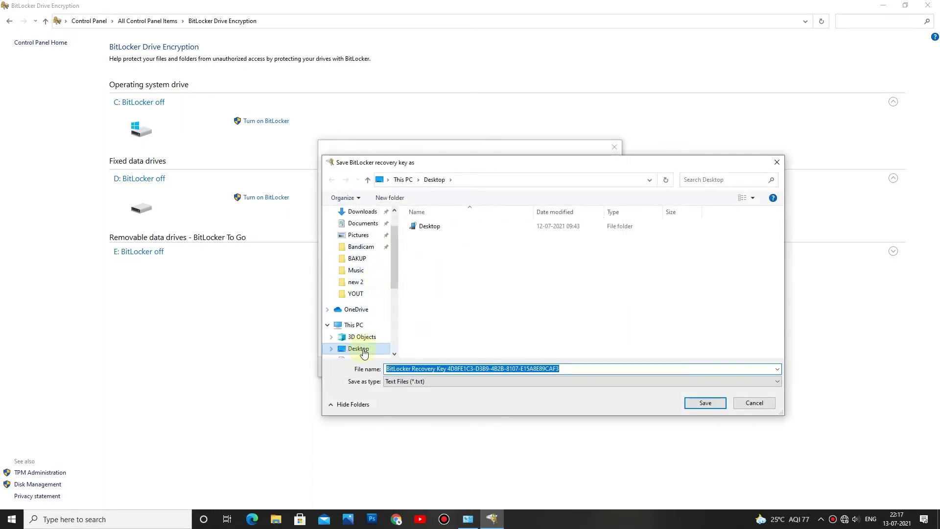
click(364, 349)
click(532, 369)
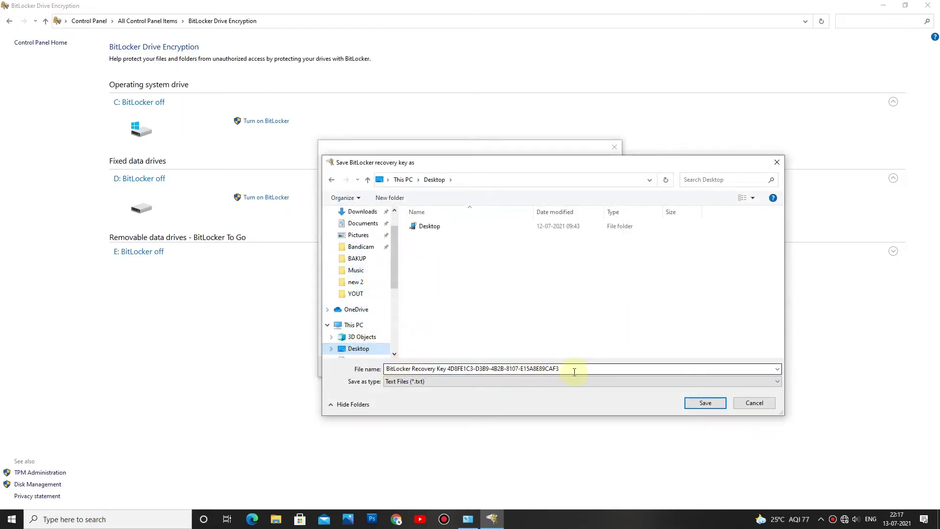
click(703, 406)
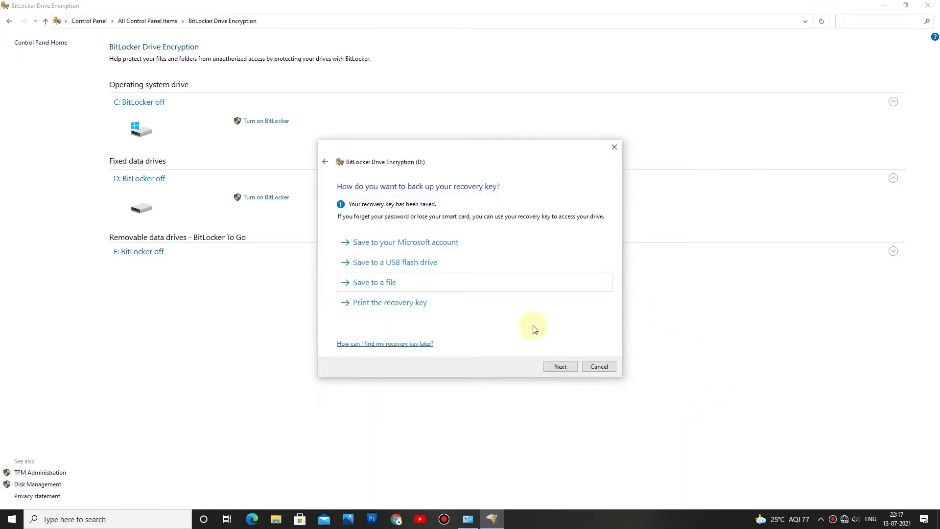
click(562, 368)
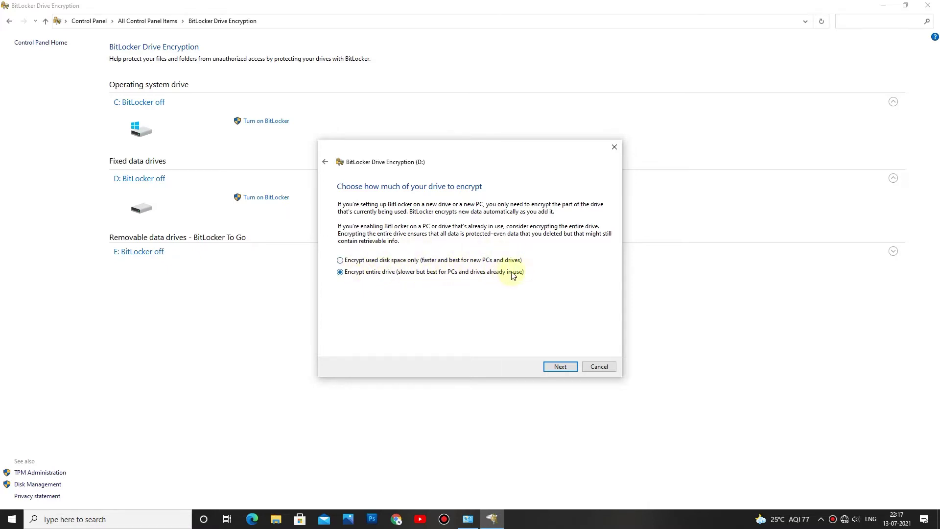
Step: Choose to encrypt the entire drive D: using the new encryption mode, and start encrypting
click(560, 366)
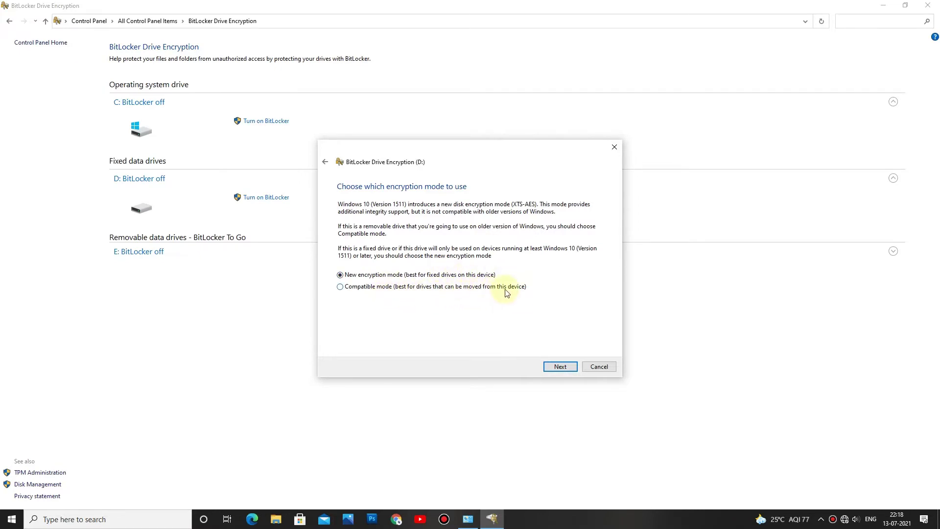
click(561, 367)
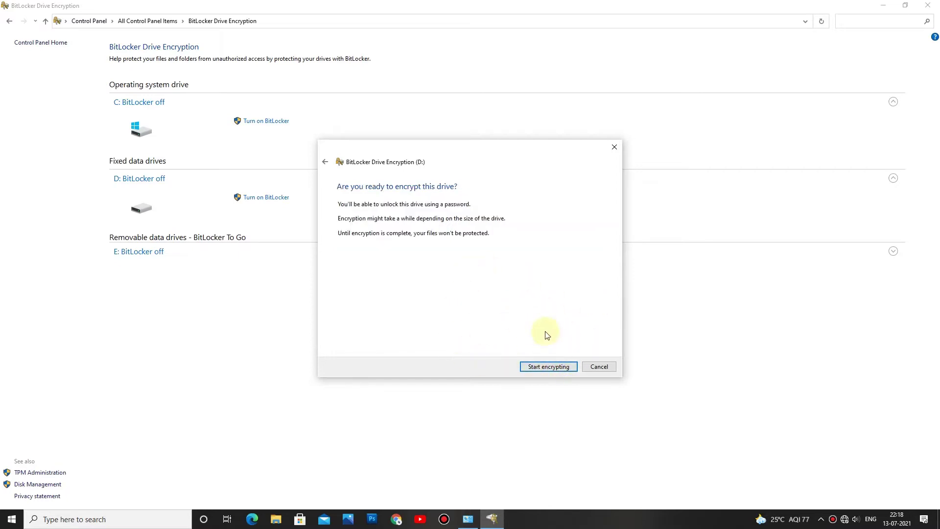
click(540, 368)
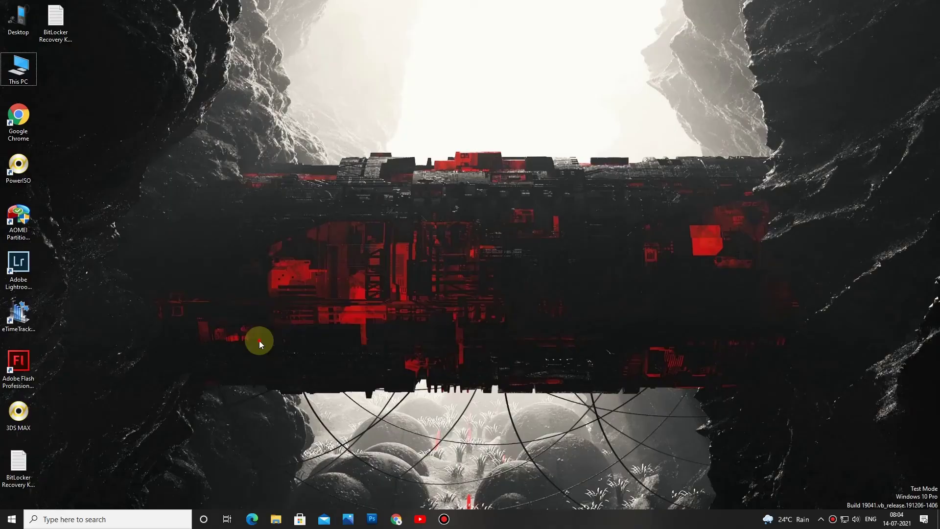
Step: Open This PC in a maximized window, try to open the locked Local Disk (D:), and dismiss the error
right_click(22, 66)
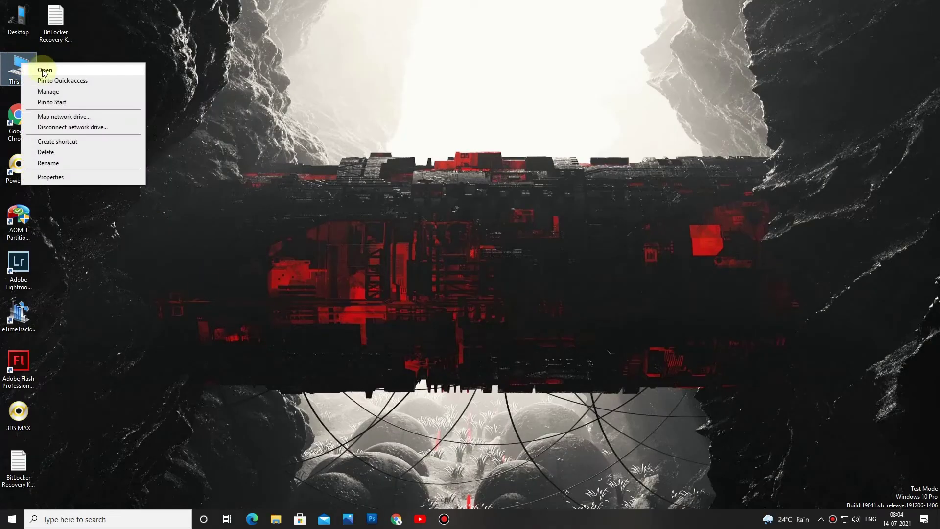
click(45, 70)
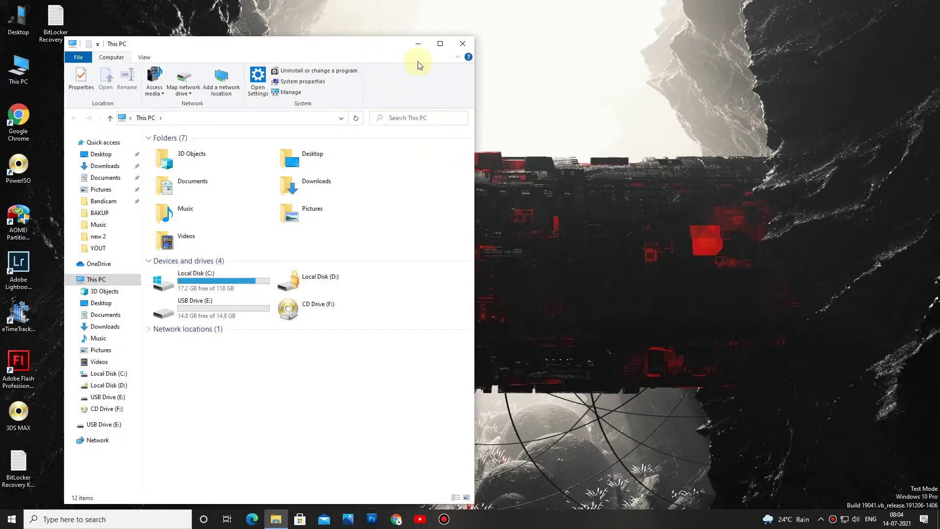
click(440, 44)
click(272, 189)
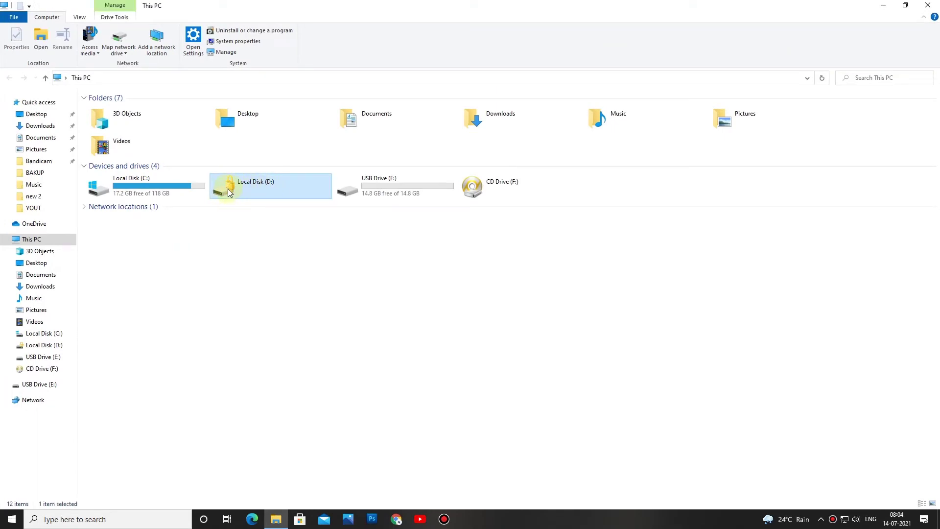
right_click(274, 185)
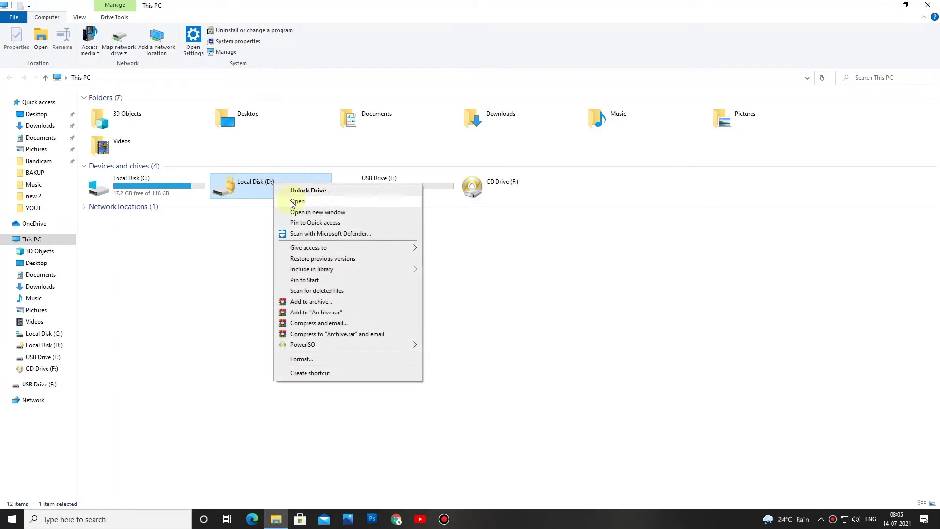
click(307, 202)
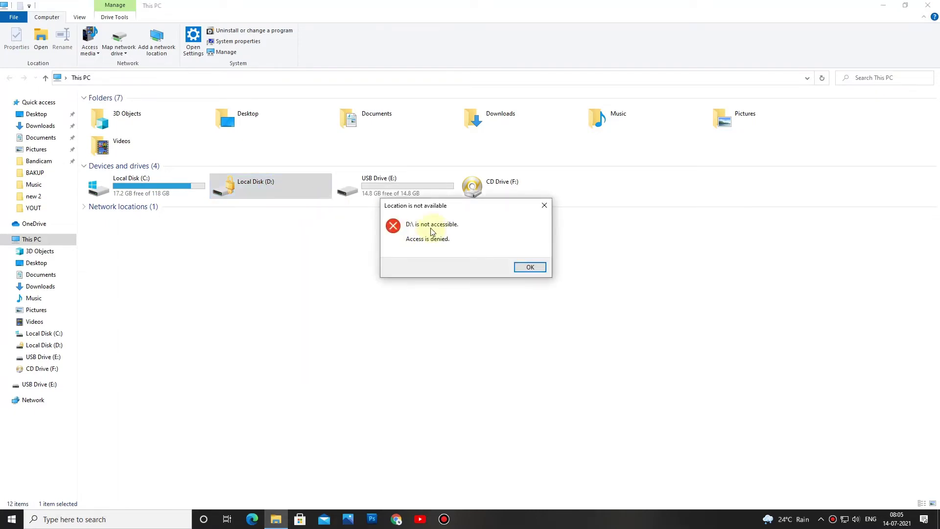
click(528, 268)
Step: Unlock Local Disk (D:) by entering its BitLocker password, correcting the entry once, then view the drive's contents maximized and close the window
right_click(266, 187)
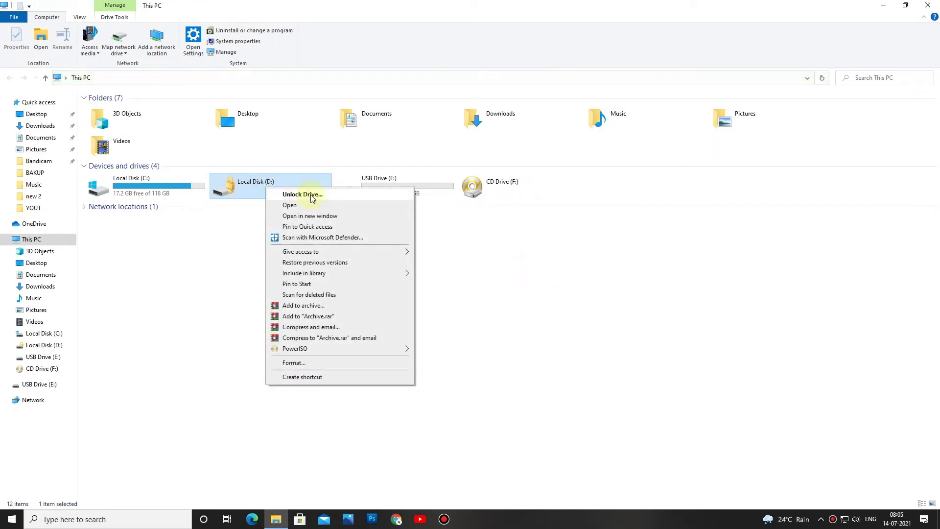
click(315, 195)
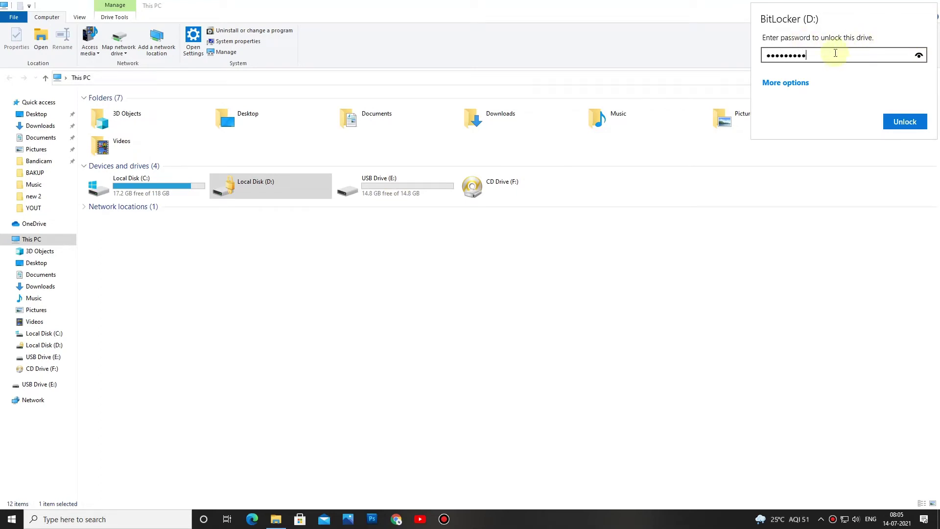
click(911, 125)
double_click(845, 59)
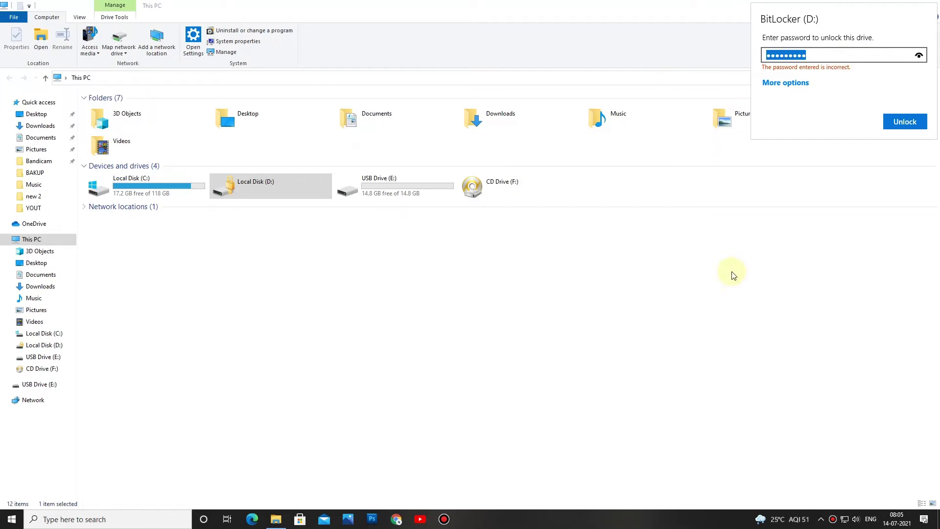
text(•)
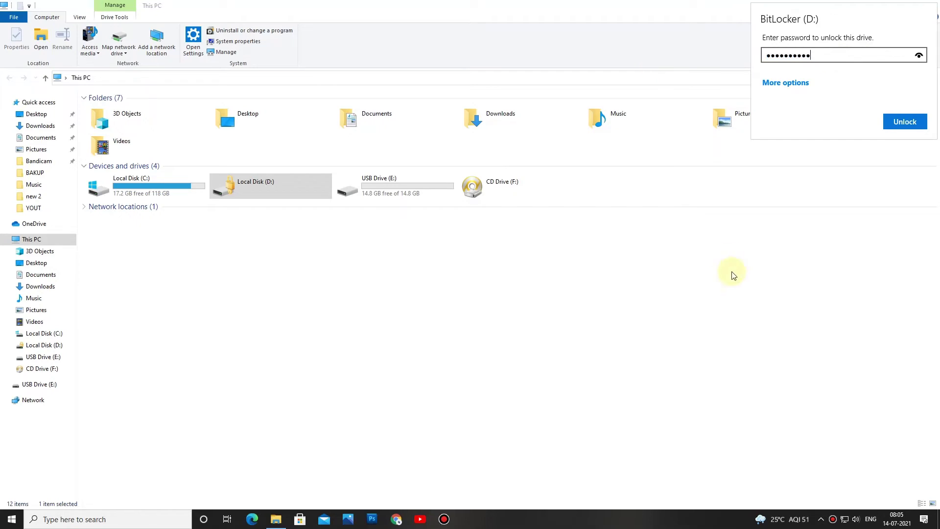
click(910, 122)
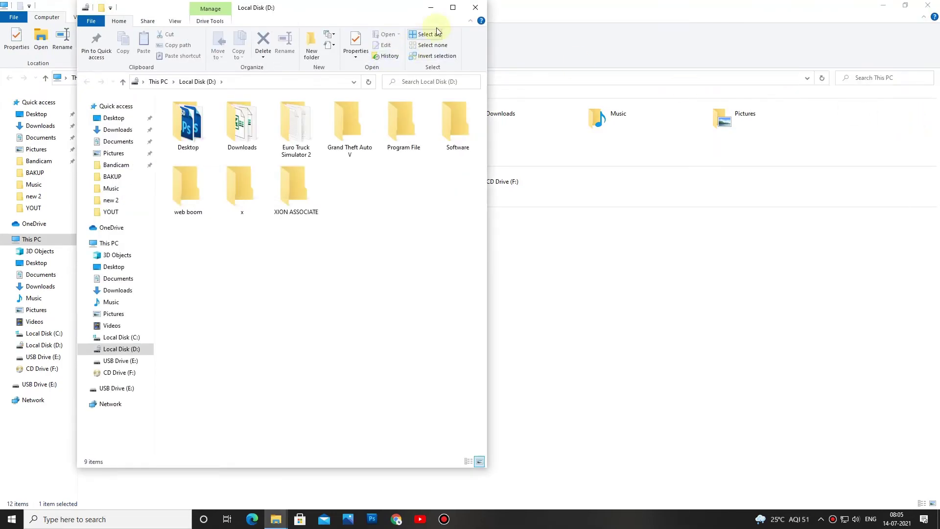
click(451, 13)
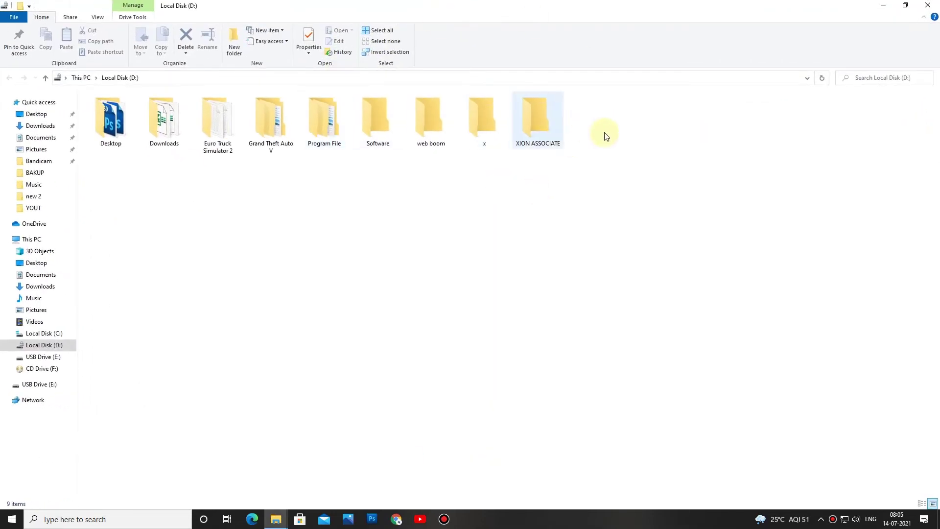
click(926, 5)
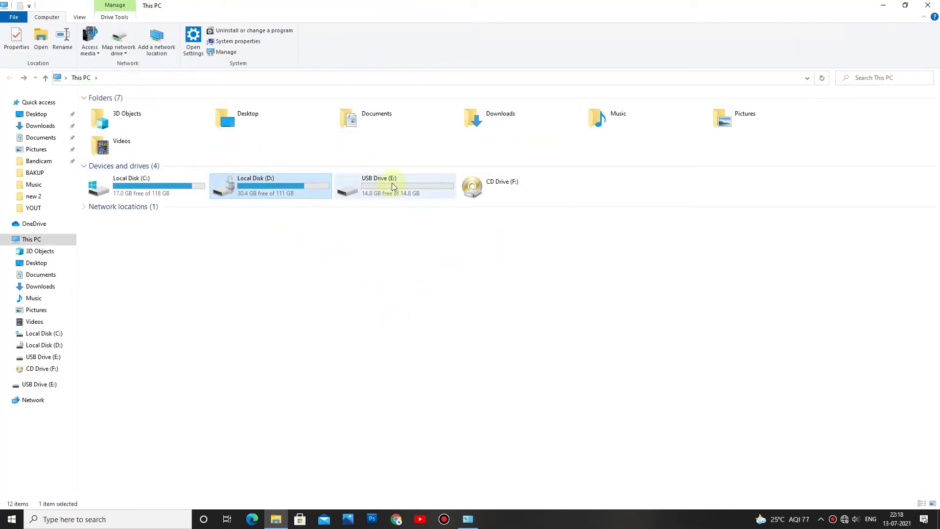
Step: Open the BitLocker recovery key text file stored on USB Drive (E:)
click(389, 183)
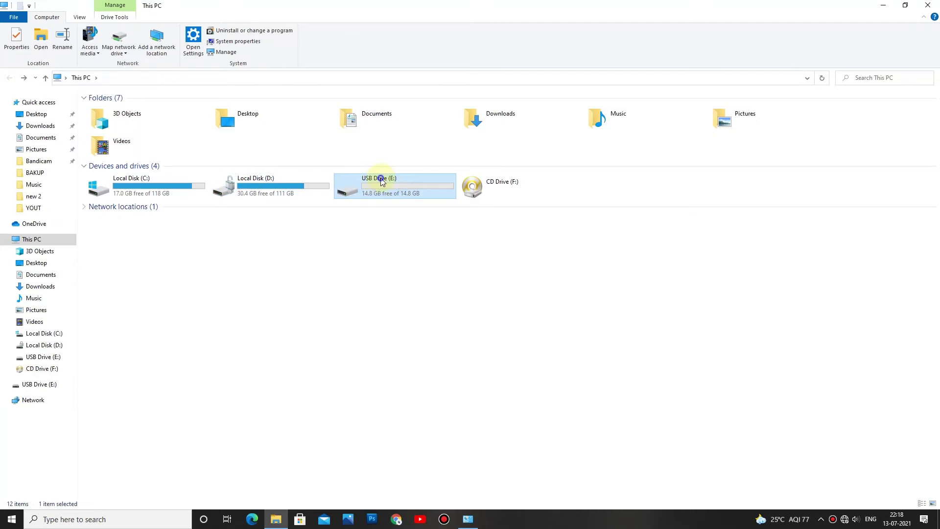
right_click(382, 182)
click(415, 185)
click(120, 123)
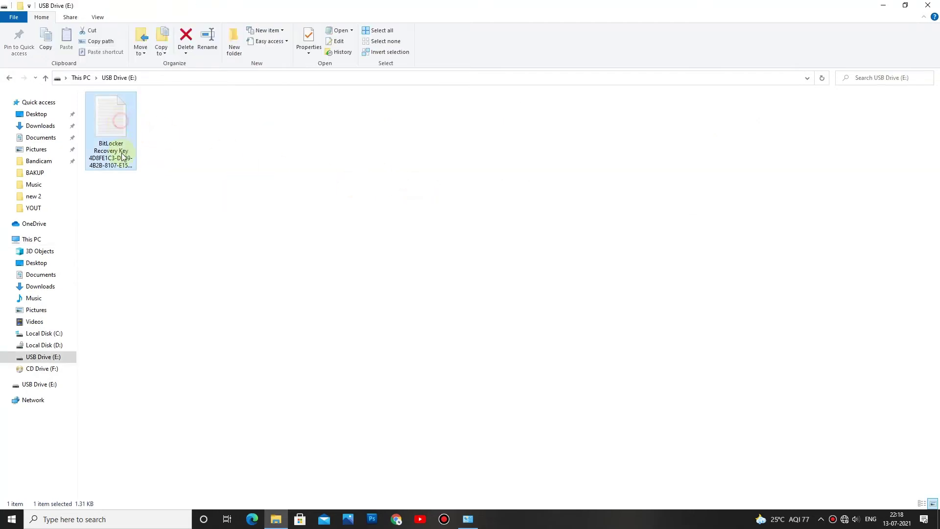
right_click(113, 140)
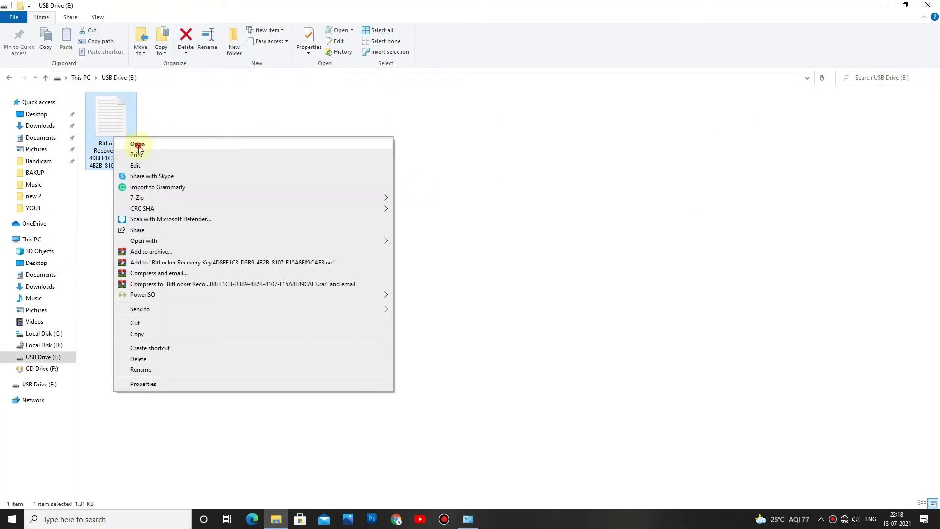
click(137, 145)
click(765, 168)
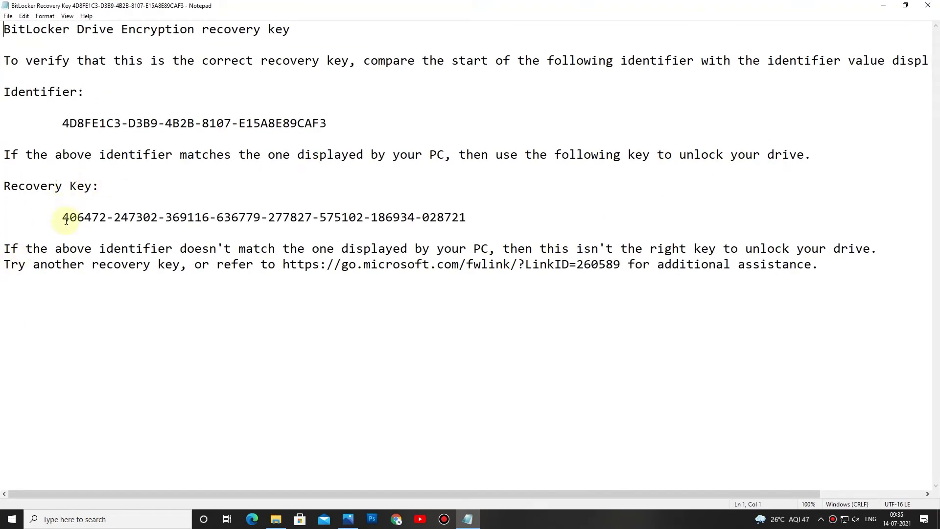
Step: Copy the full recovery key from the text file and minimize the file's window
drag(64, 219, 467, 219)
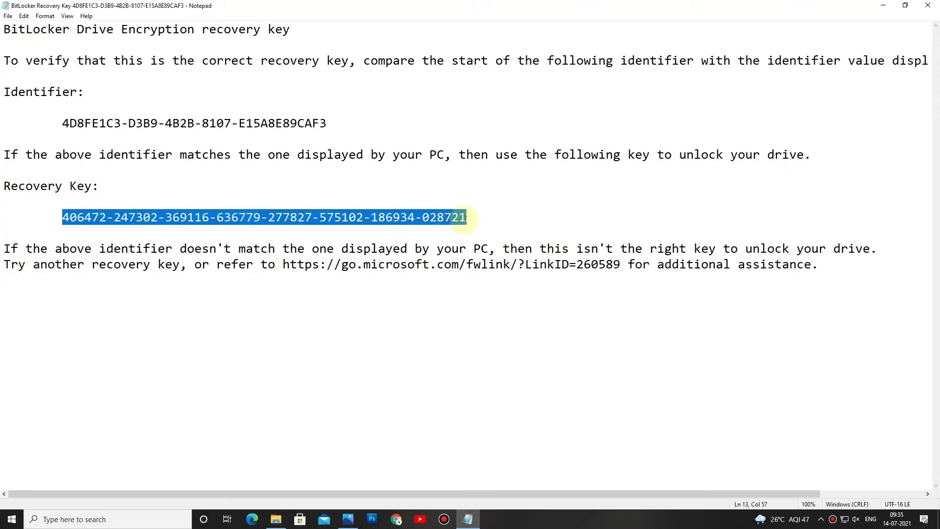
right_click(459, 216)
click(480, 244)
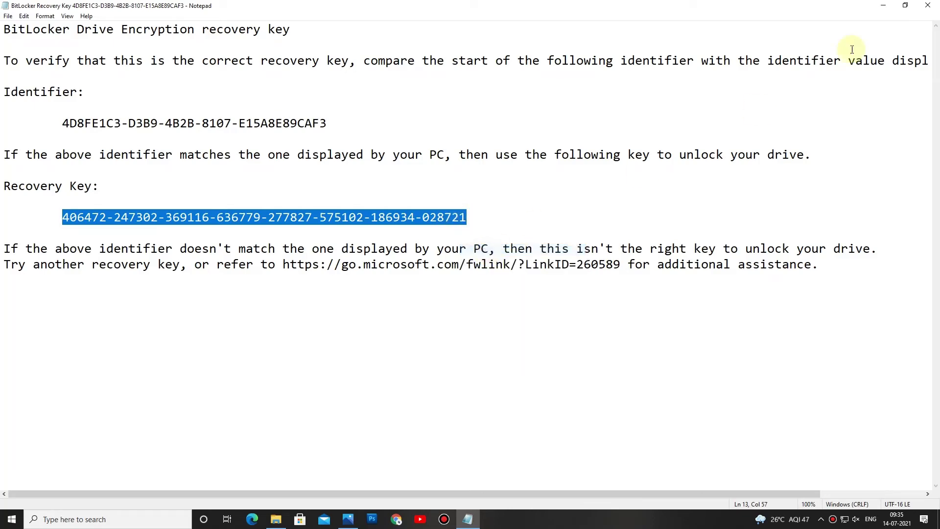
click(883, 5)
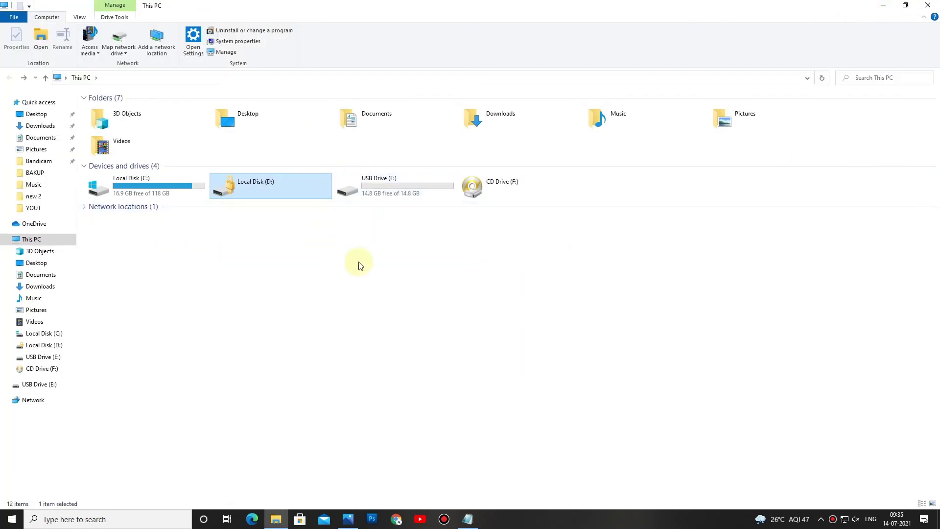
Step: Unlock Local Disk (D:) by pasting the BitLocker recovery key instead of the password, and return to This PC
right_click(303, 189)
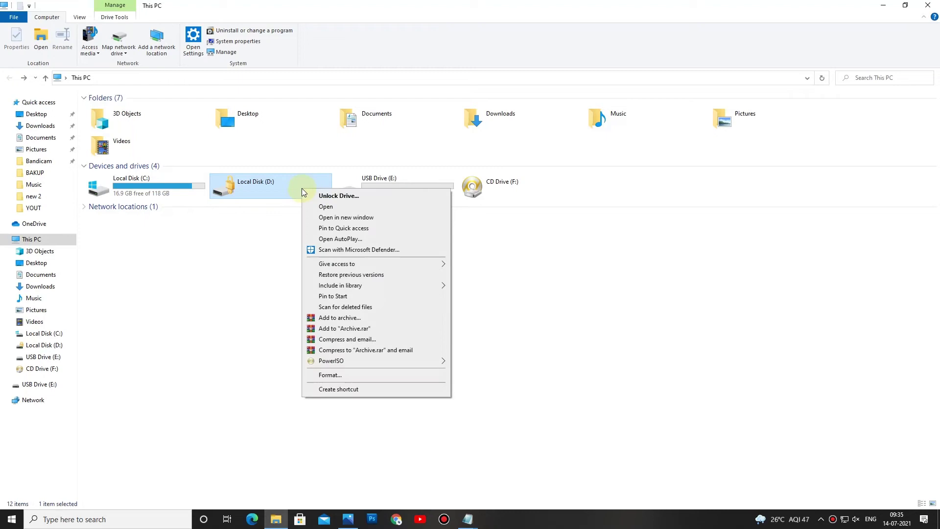
click(338, 196)
click(770, 83)
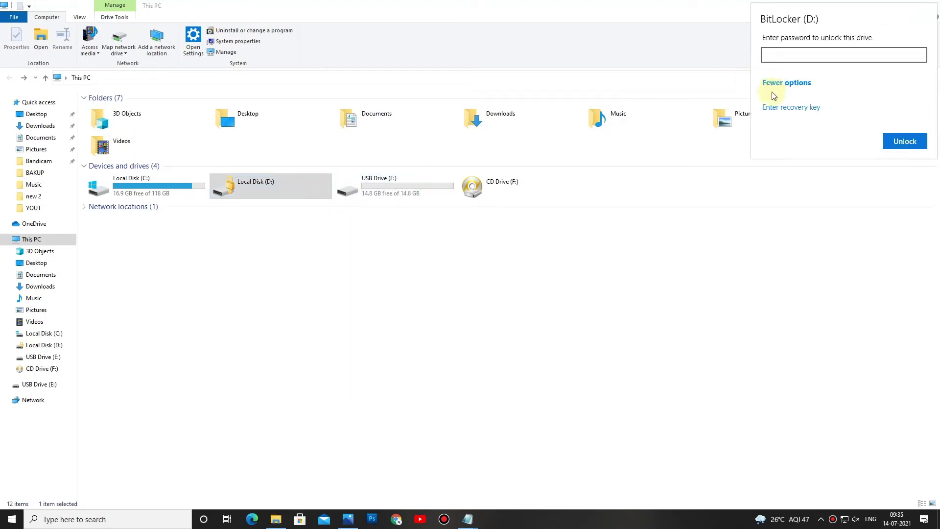
click(804, 108)
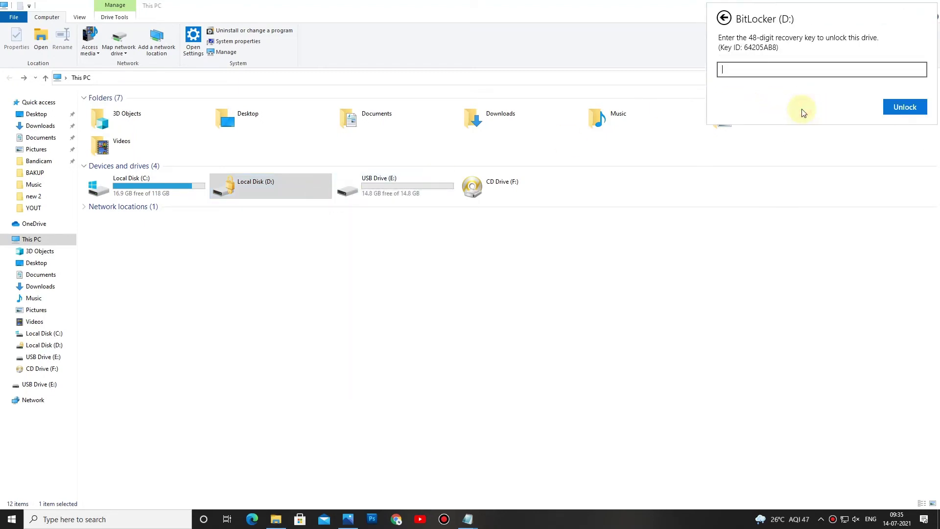
key(ctrl+v)
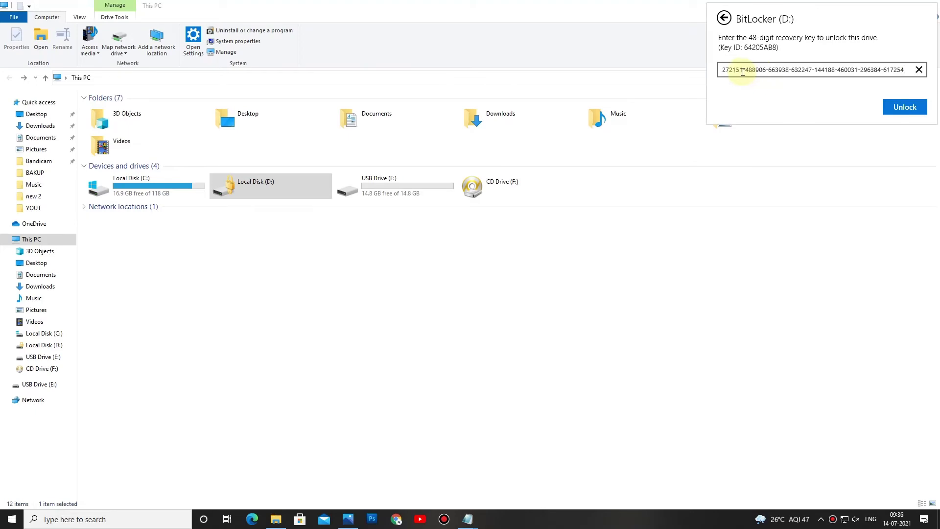
click(905, 107)
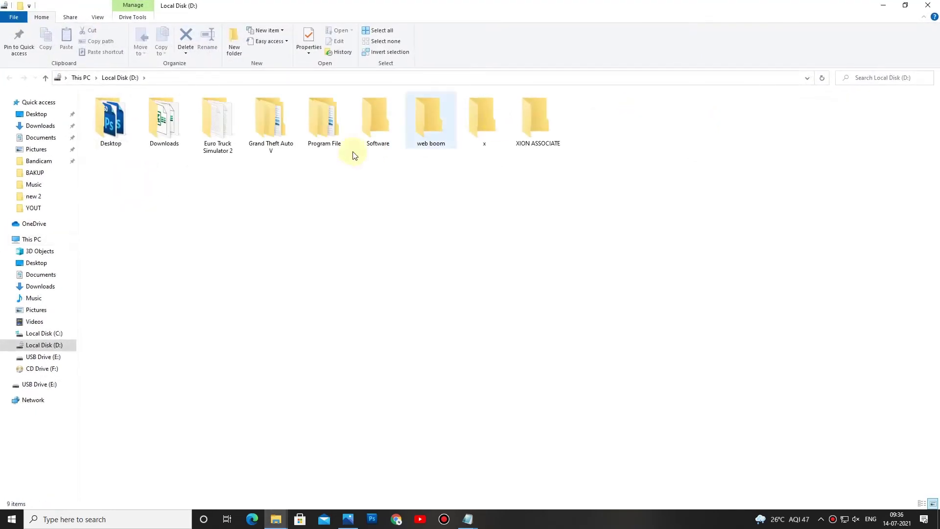
key(alt+Left)
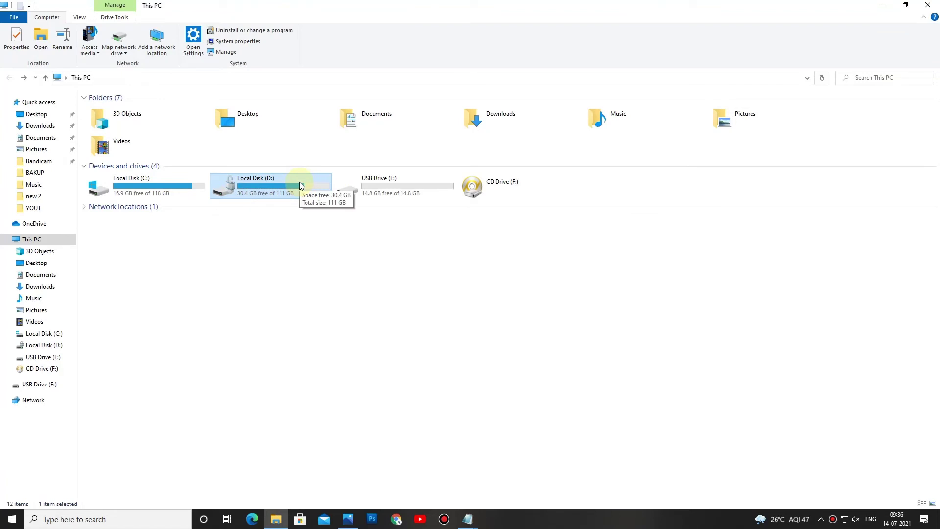
Step: View the BitLocker password change for Local Disk (D:) and its reset for a forgotten password, and cancel without entering anything
click(315, 295)
click(278, 191)
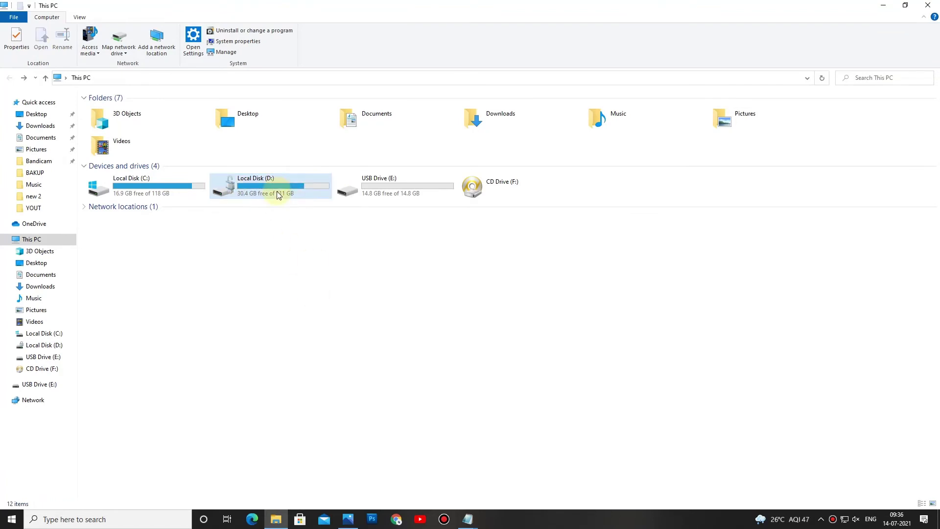
right_click(277, 191)
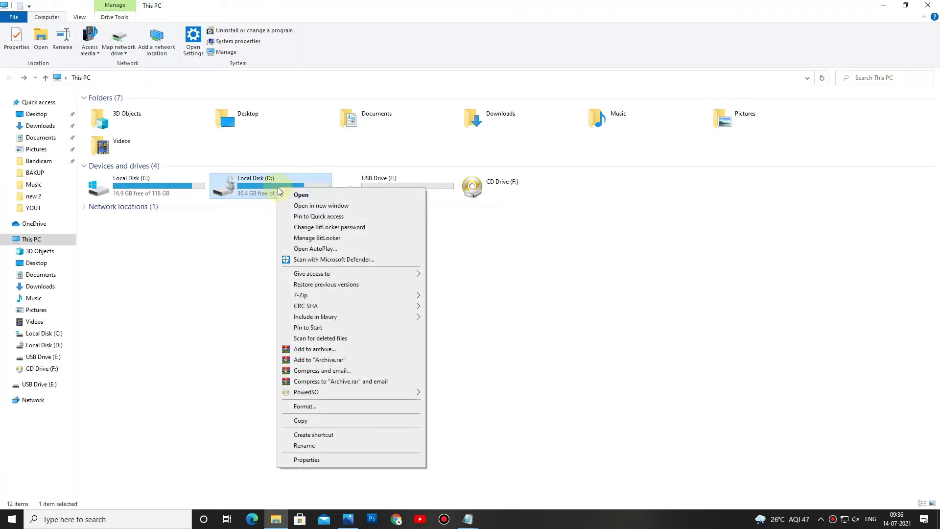
click(330, 228)
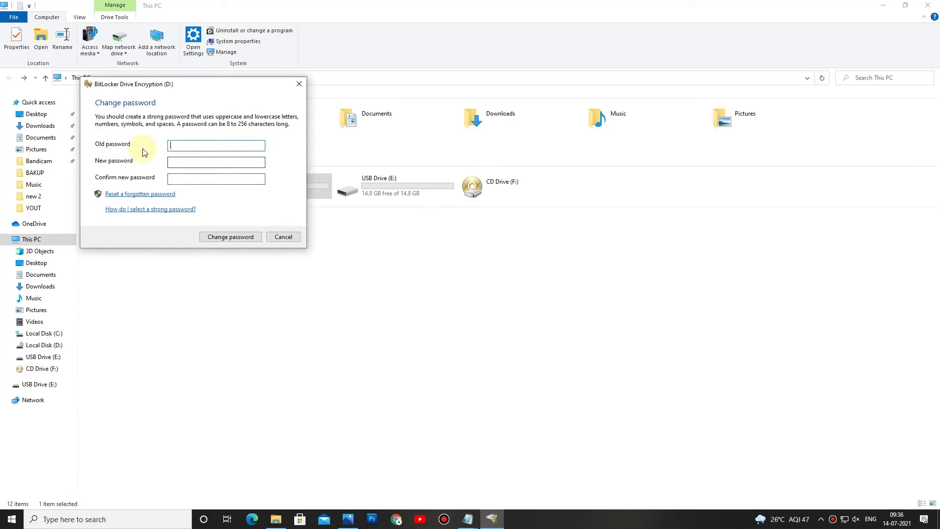
click(161, 194)
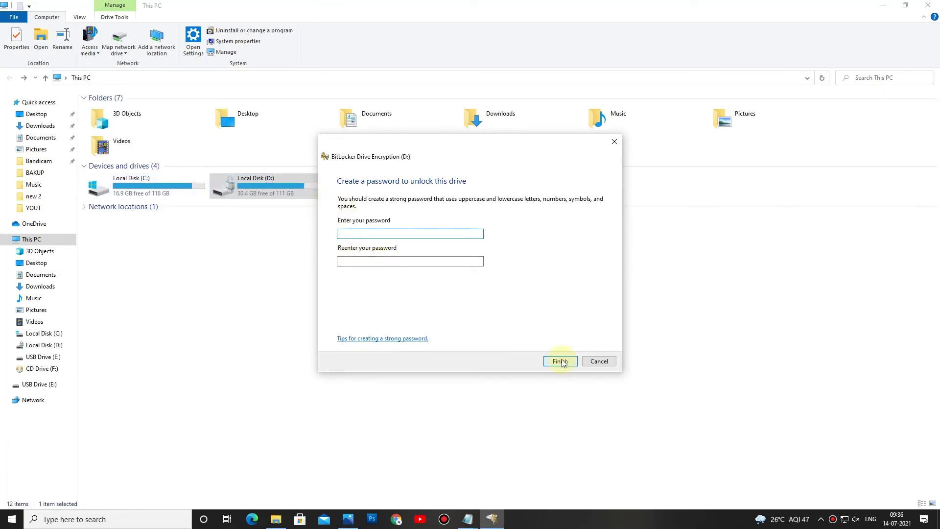
click(599, 361)
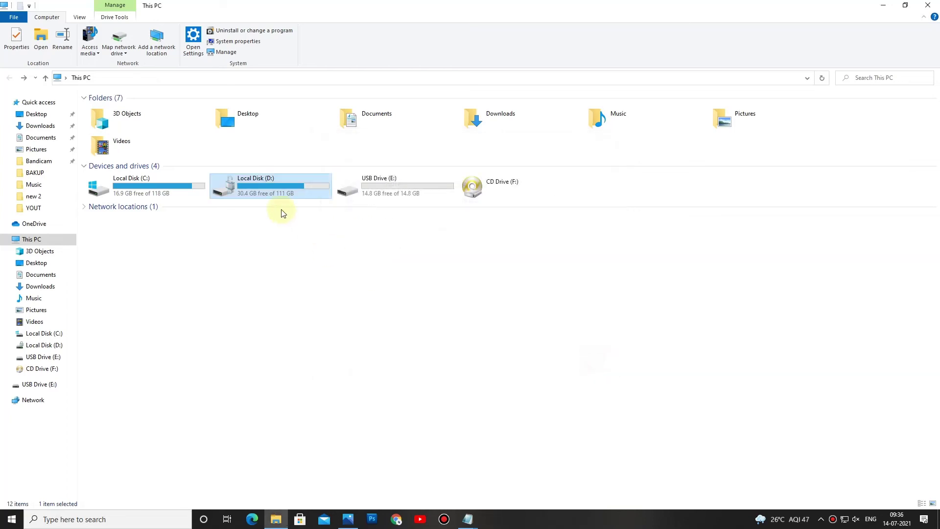
Step: Turn off BitLocker for drive D: from its BitLocker management page, and open the drive to check access without a password
right_click(270, 189)
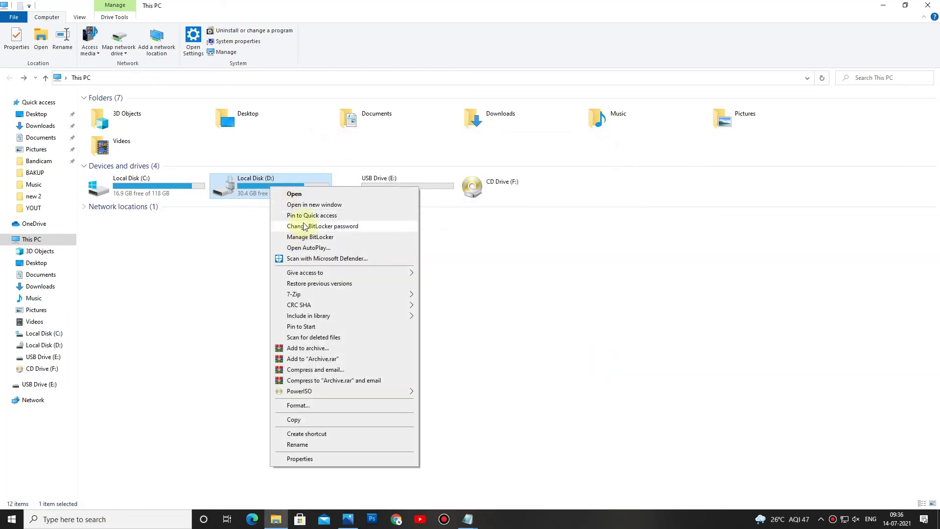
click(307, 240)
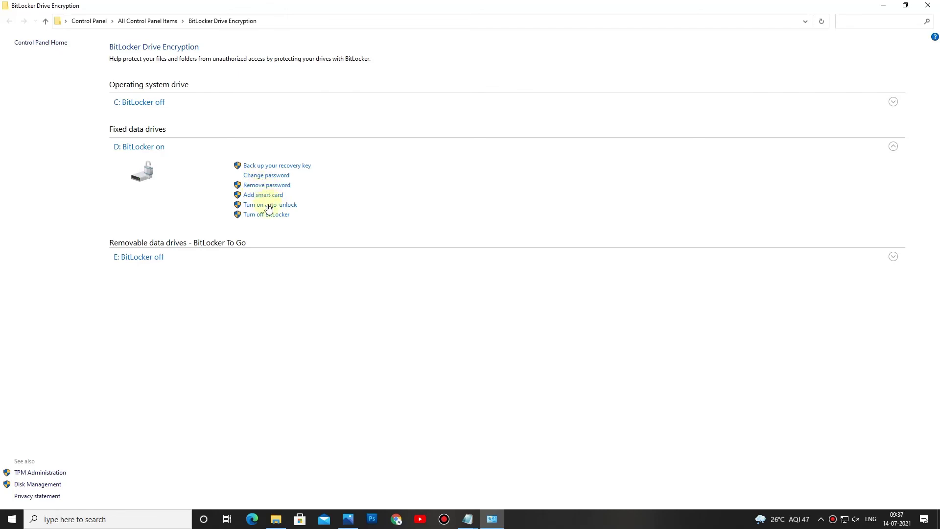
click(261, 215)
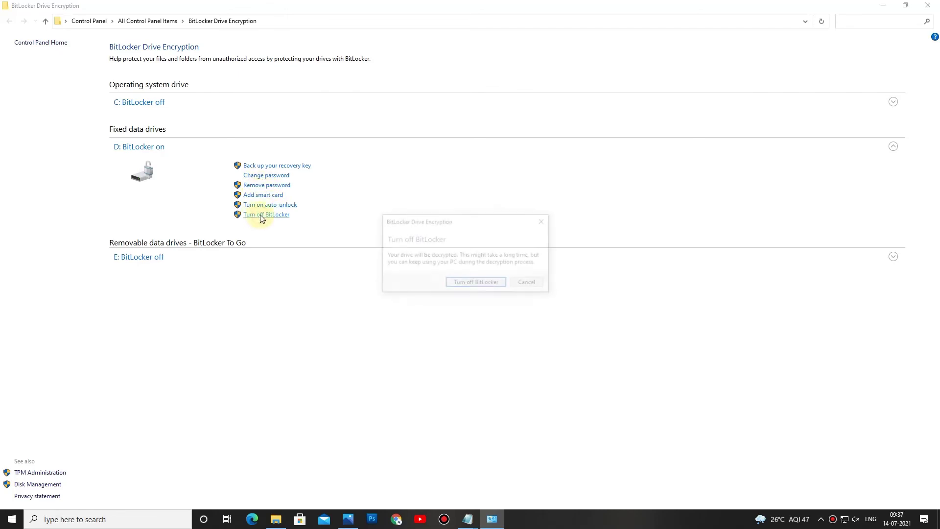
click(475, 284)
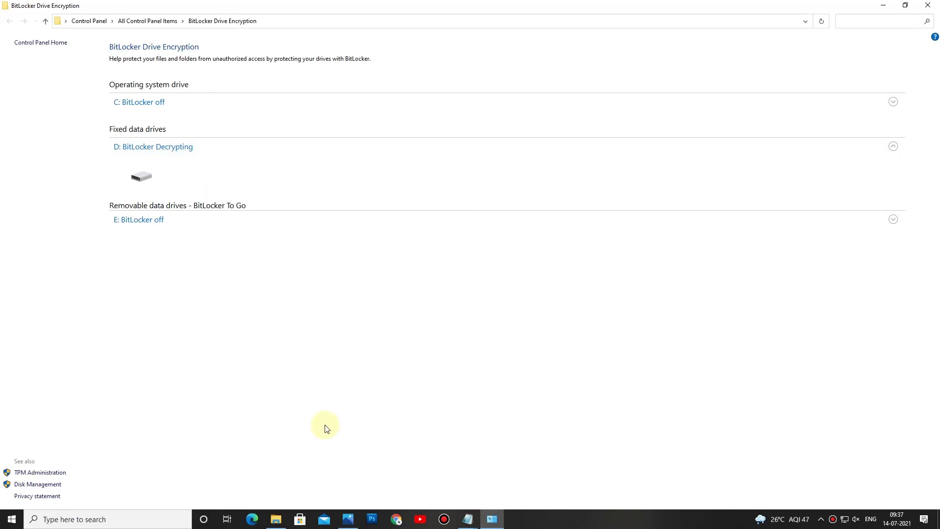
click(936, 4)
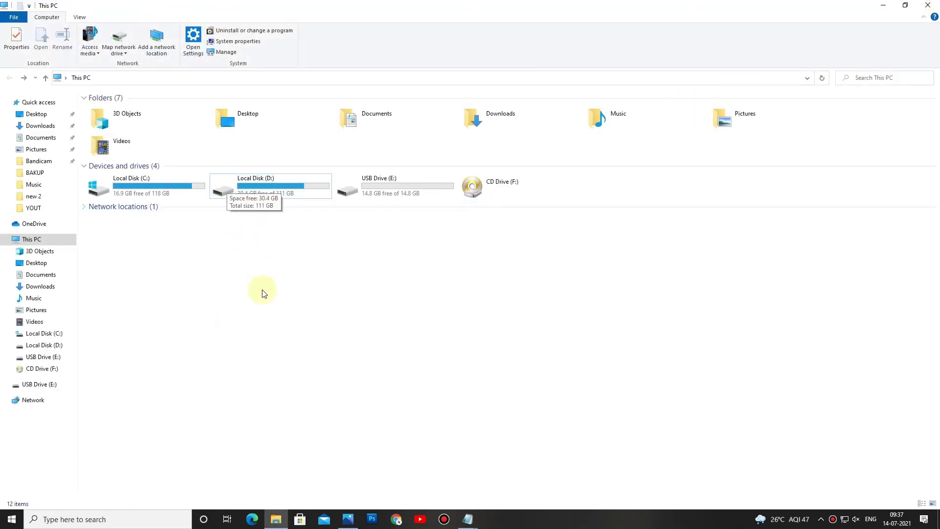
double_click(307, 194)
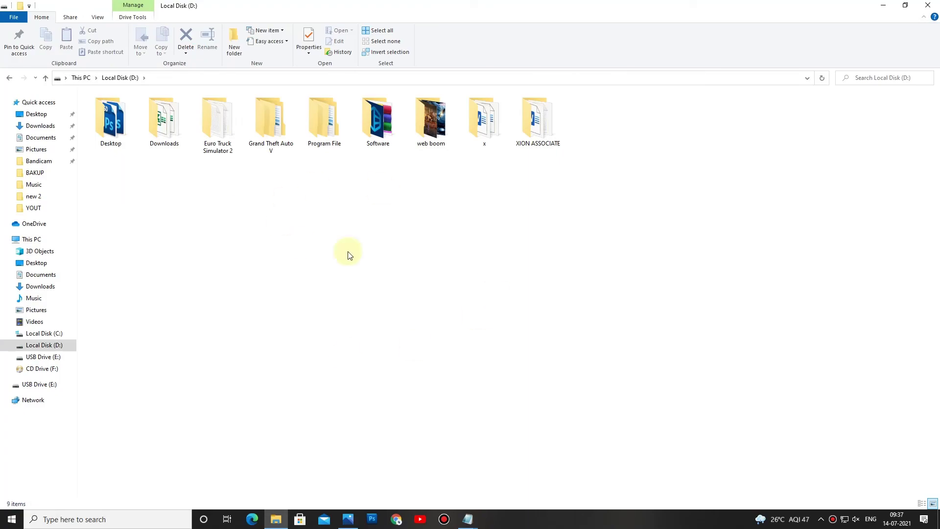
click(923, 4)
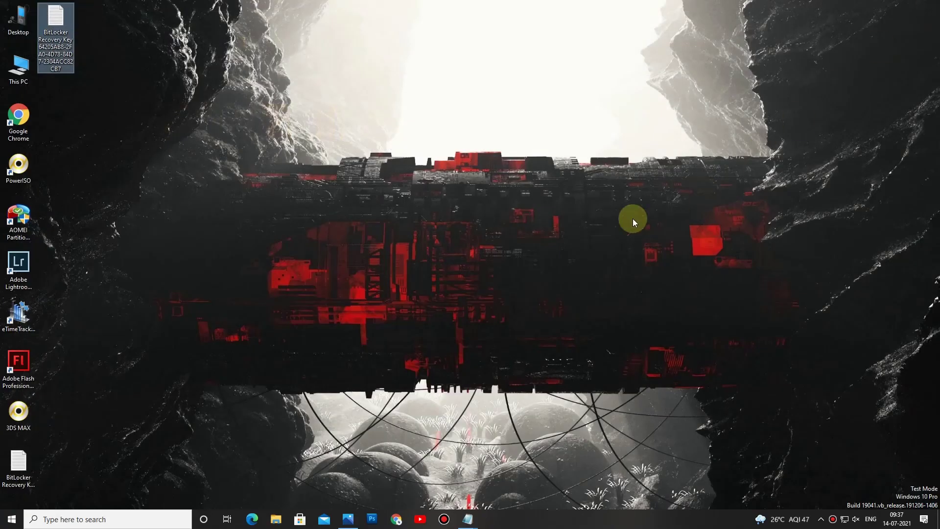